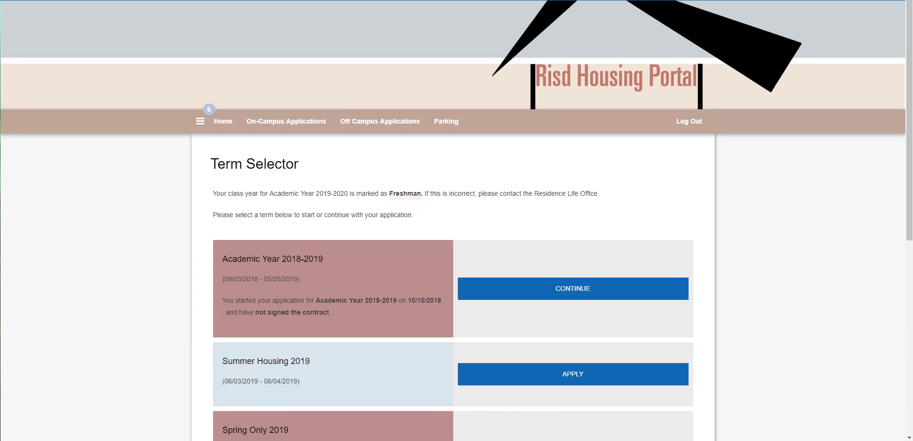
# Review the 2019-2020 application contact fields and choose Housing Application Process as the next step.
pyautogui.scroll(-2, 456, 238)
pyautogui.scroll(-1, 456, 238)
pyautogui.scroll(-1, 456, 238)
pyautogui.scroll(-1, 456, 237)
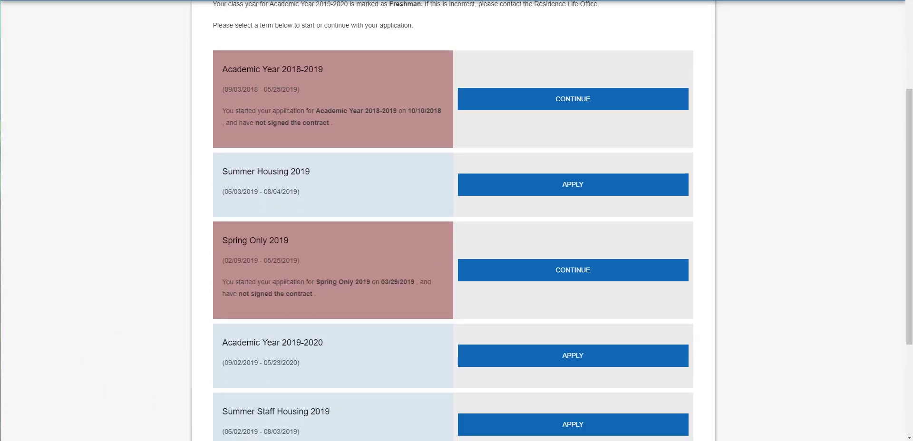
pyautogui.scroll(-1, 456, 238)
pyautogui.scroll(-1, 457, 220)
pyautogui.scroll(-1, 456, 221)
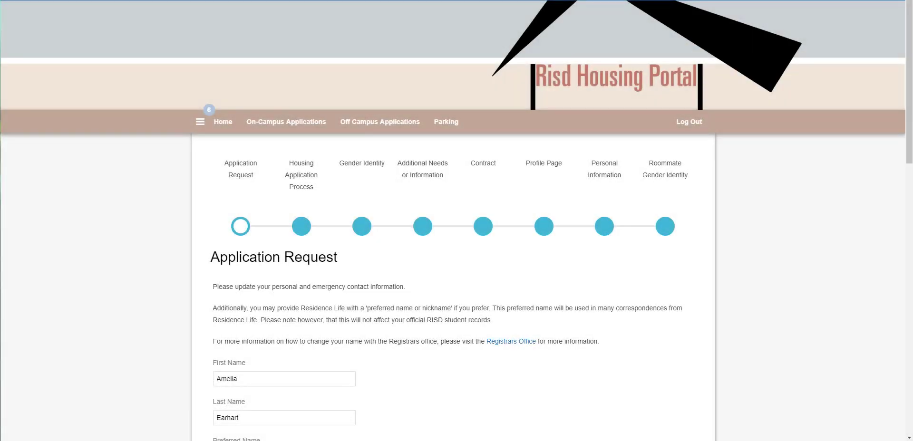
pyautogui.scroll(-3, 456, 285)
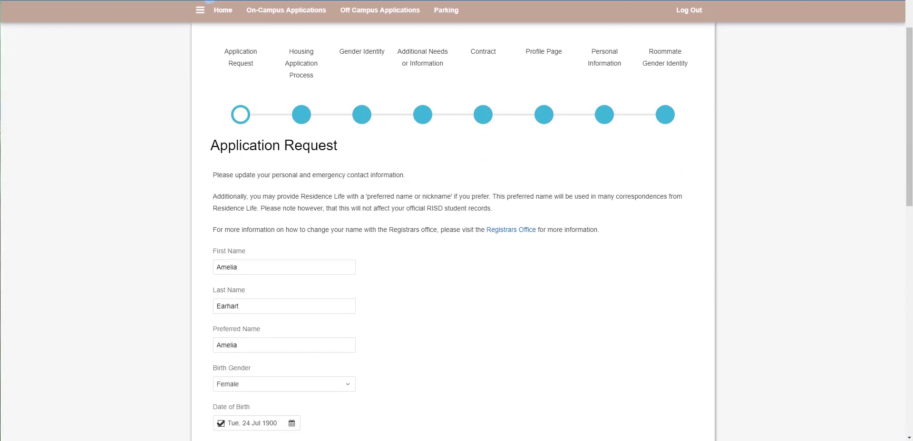
pyautogui.scroll(-1, 457, 248)
pyautogui.scroll(-1, 456, 237)
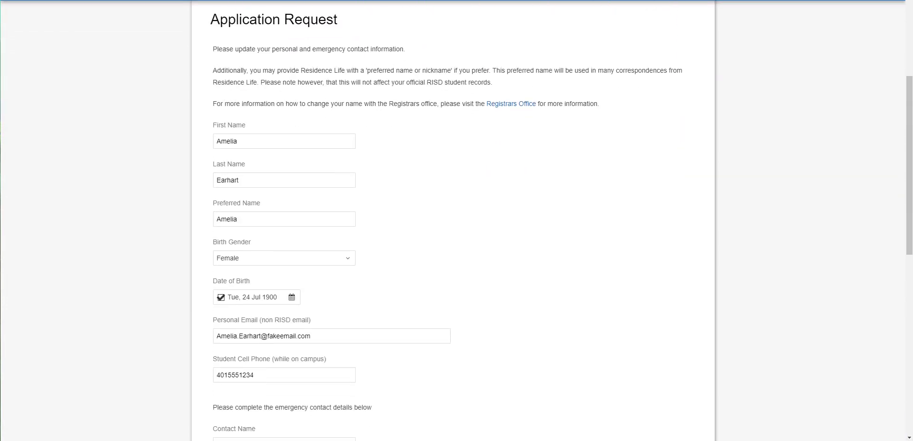
pyautogui.scroll(-1, 456, 237)
pyautogui.scroll(-1, 457, 238)
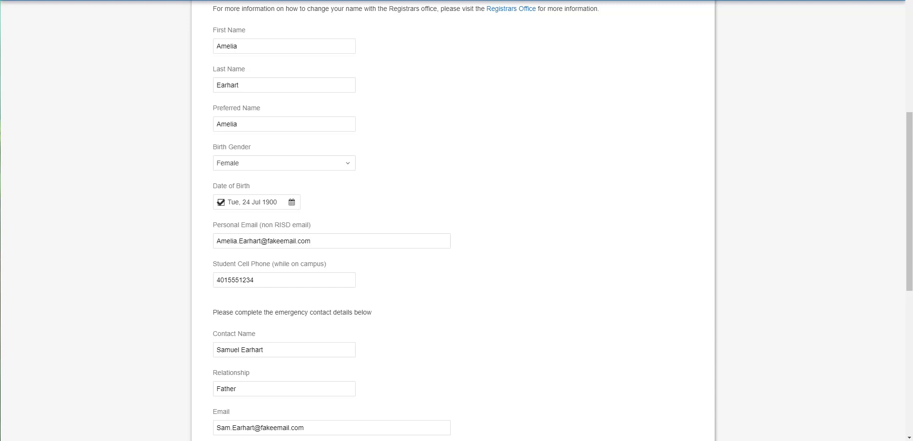
pyautogui.scroll(-1, 456, 238)
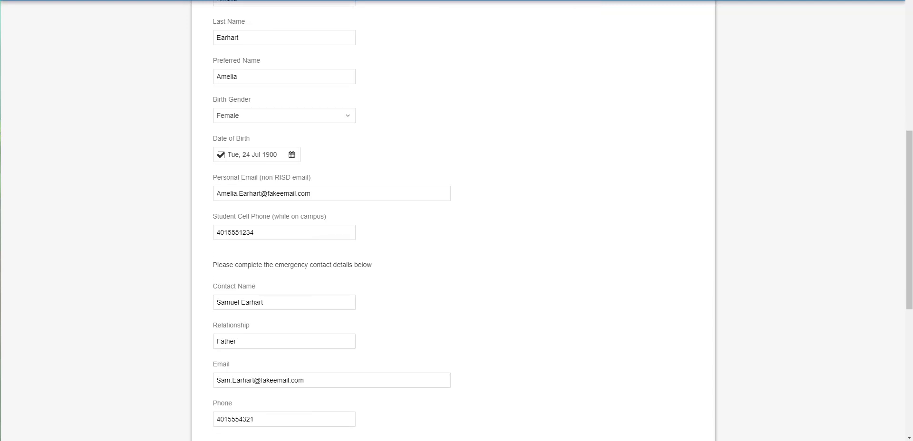
pyautogui.scroll(-1, 457, 238)
pyautogui.scroll(-1, 457, 238)
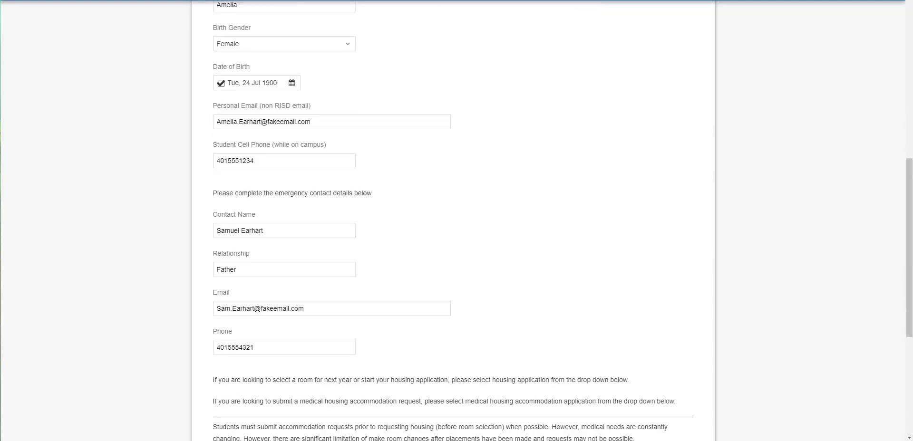
pyautogui.scroll(-1, 456, 238)
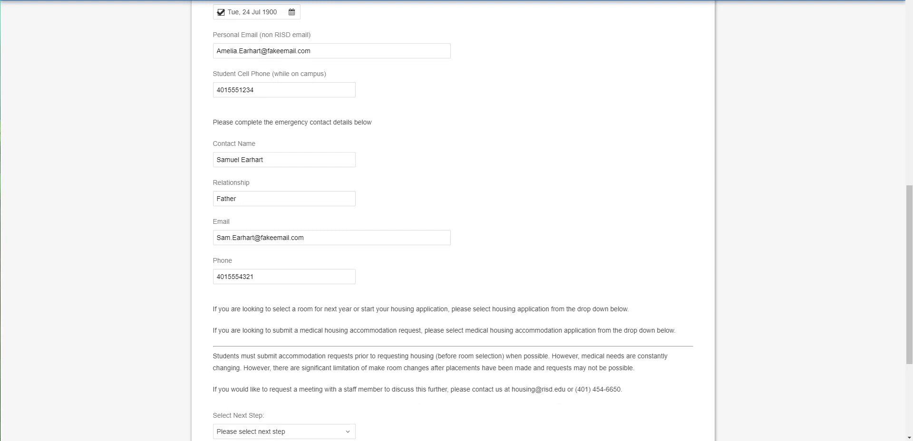
pyautogui.scroll(-1, 456, 238)
pyautogui.scroll(-1, 456, 238)
pyautogui.scroll(-1, 456, 238)
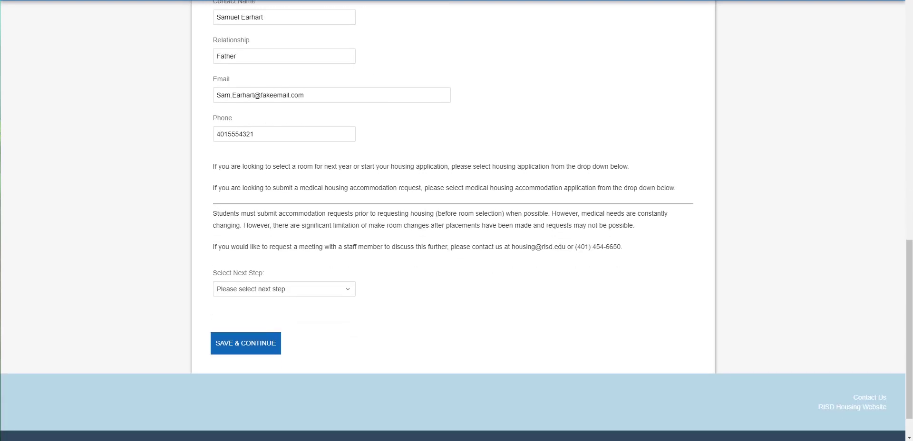
pyautogui.click(284, 289)
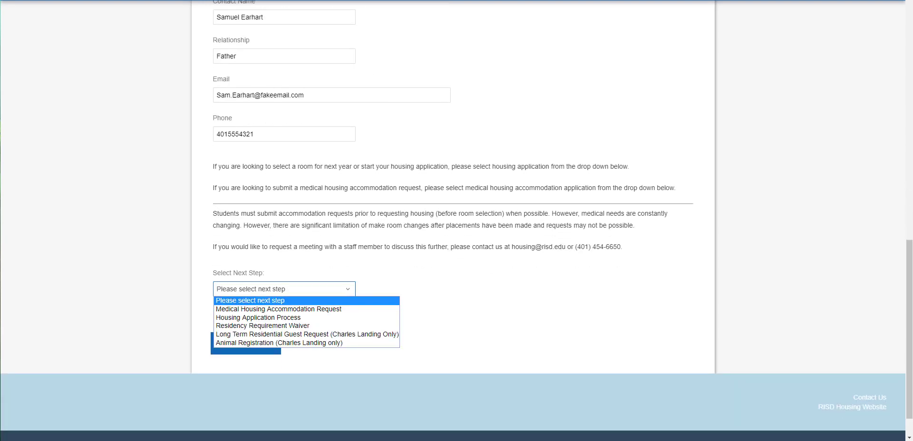
pyautogui.press('Return')
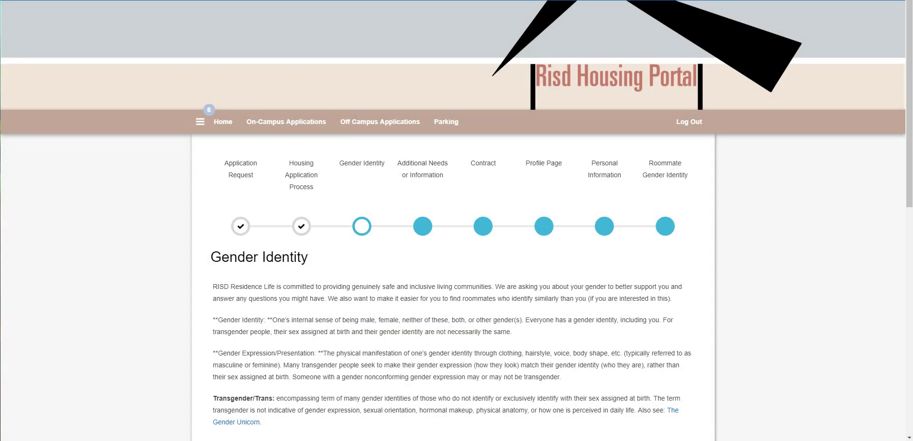
pyautogui.scroll(-2, 456, 267)
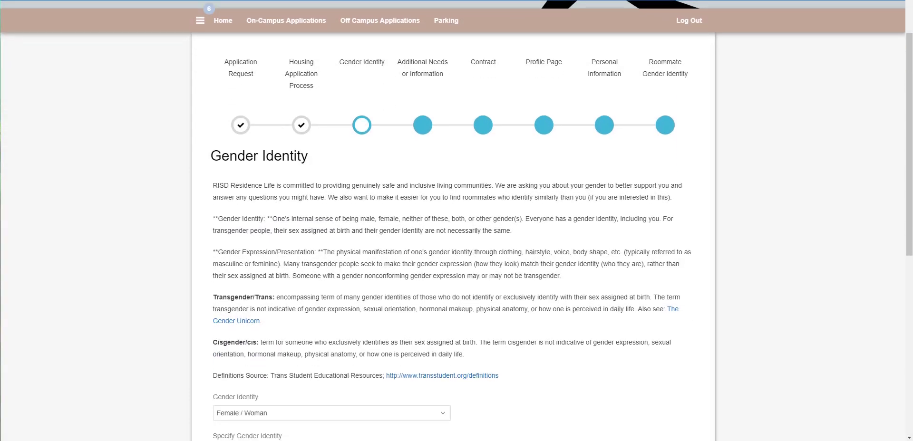
pyautogui.scroll(-1, 456, 266)
pyautogui.scroll(-1, 456, 265)
pyautogui.scroll(-1, 456, 266)
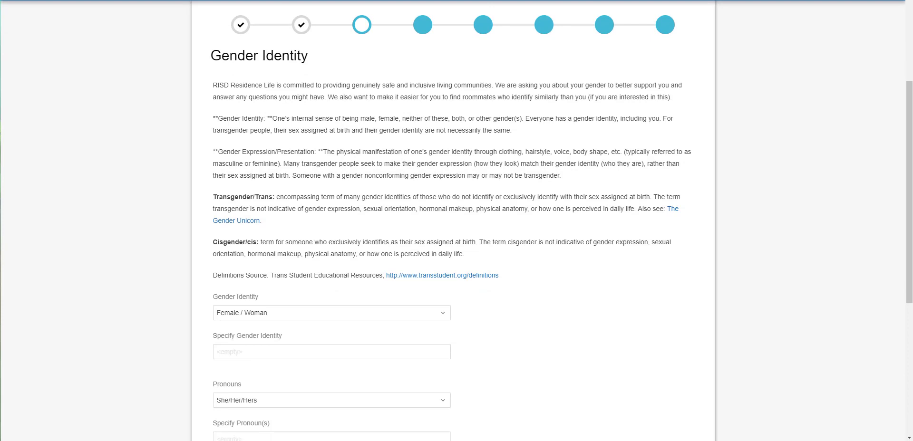
pyautogui.scroll(-1, 456, 267)
pyautogui.scroll(-1, 457, 266)
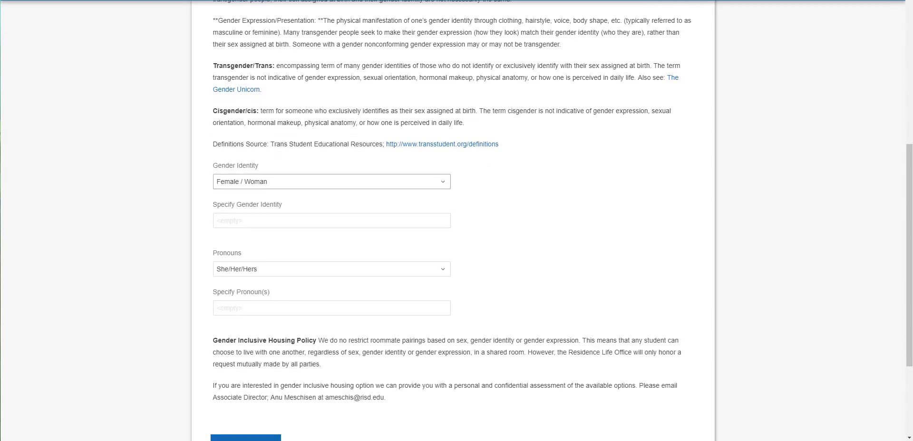
pyautogui.click(332, 181)
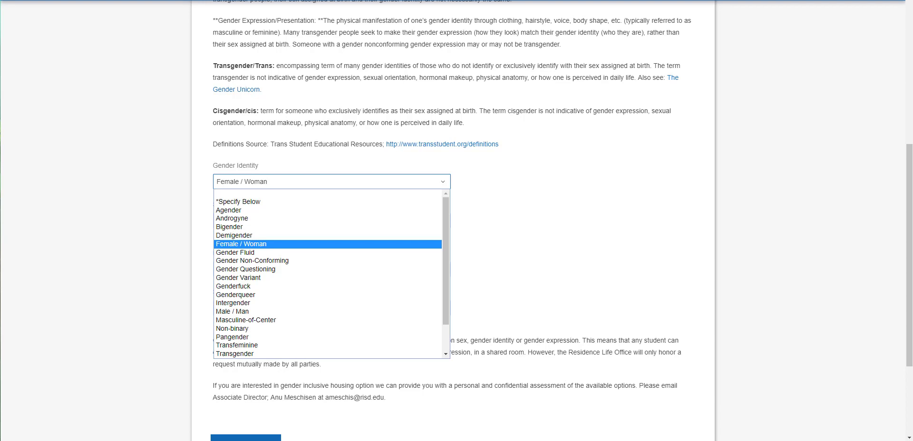
pyautogui.scroll(-1, 327, 273)
pyautogui.click(327, 210)
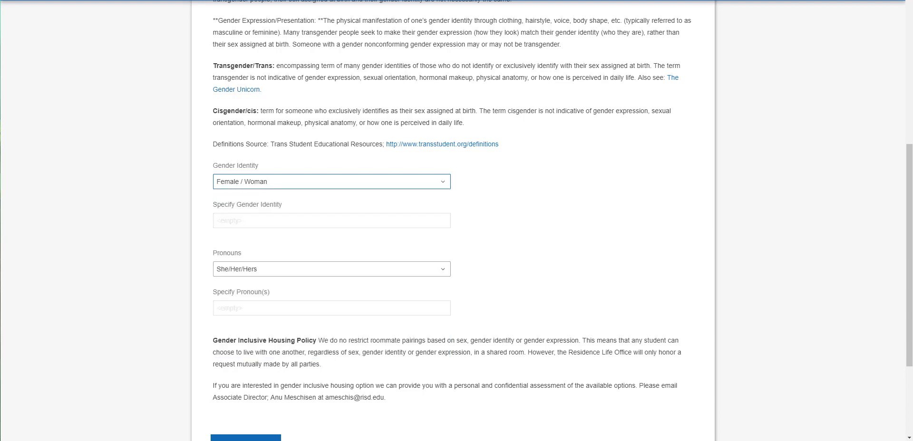
pyautogui.click(332, 269)
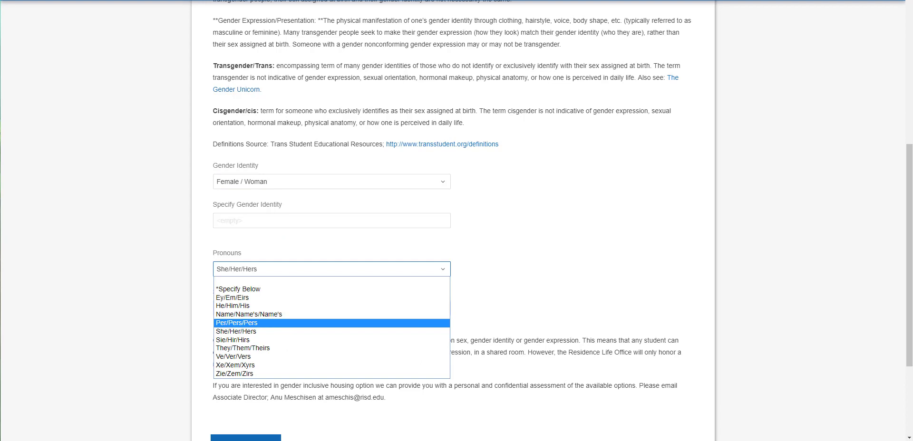
pyautogui.click(235, 332)
pyautogui.scroll(-1, 452, 219)
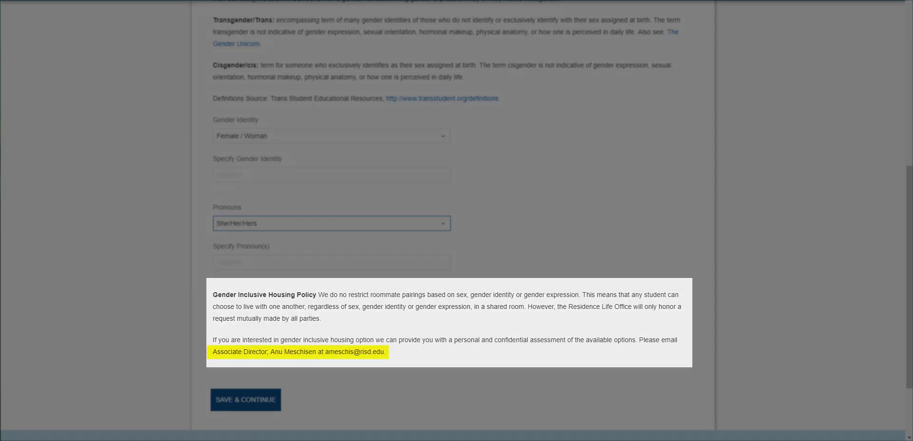
# Read through the saved gender identity page and the Additional Needs or Information page.
pyautogui.scroll(-1, 457, 261)
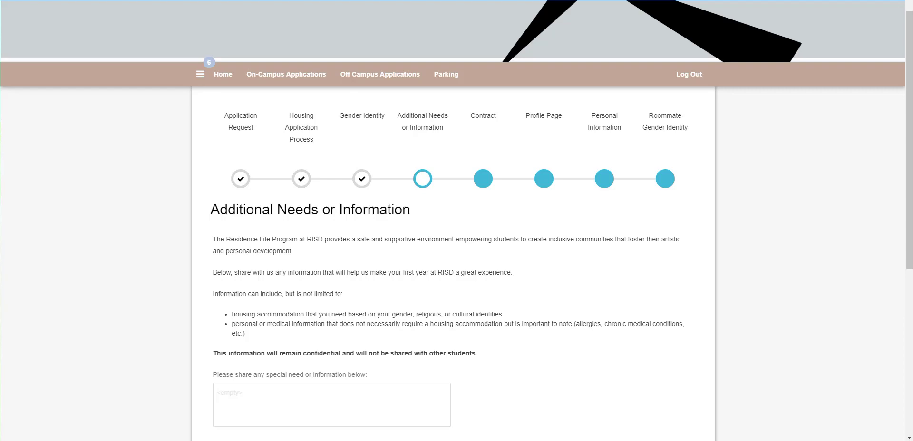
pyautogui.scroll(-1, 456, 226)
pyautogui.scroll(-1, 457, 226)
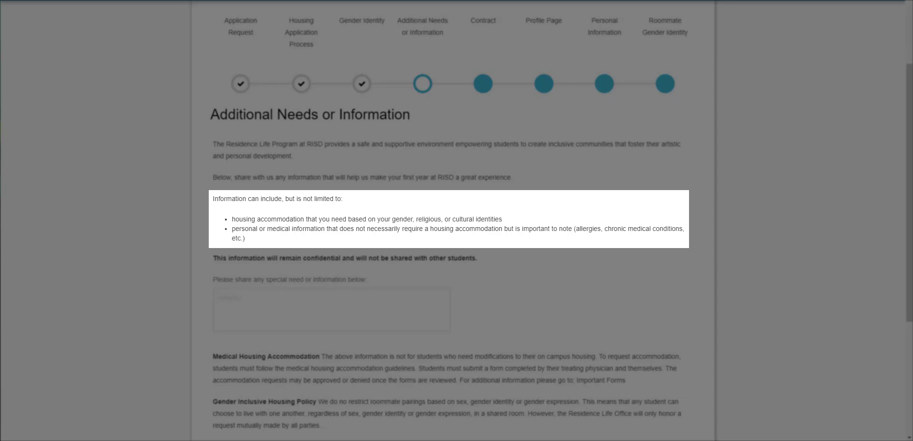
pyautogui.scroll(-2, 456, 220)
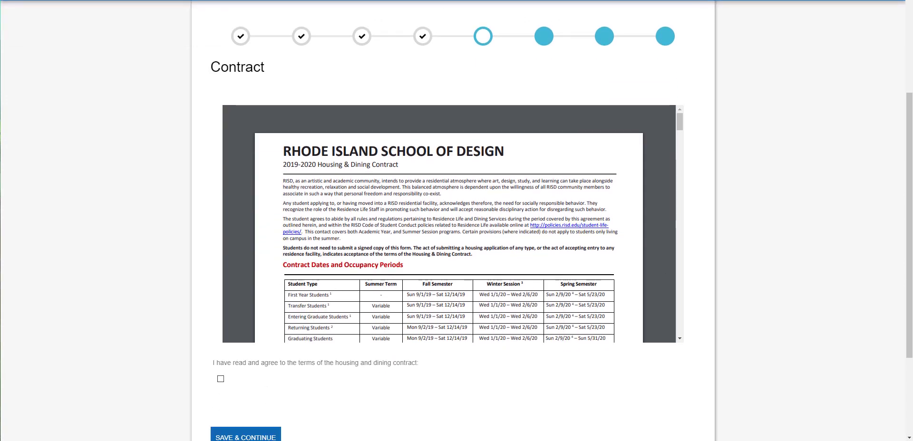
# Read through the full 2019-2020 Housing & Dining Contract PDF.
pyautogui.scroll(-2, 448, 223)
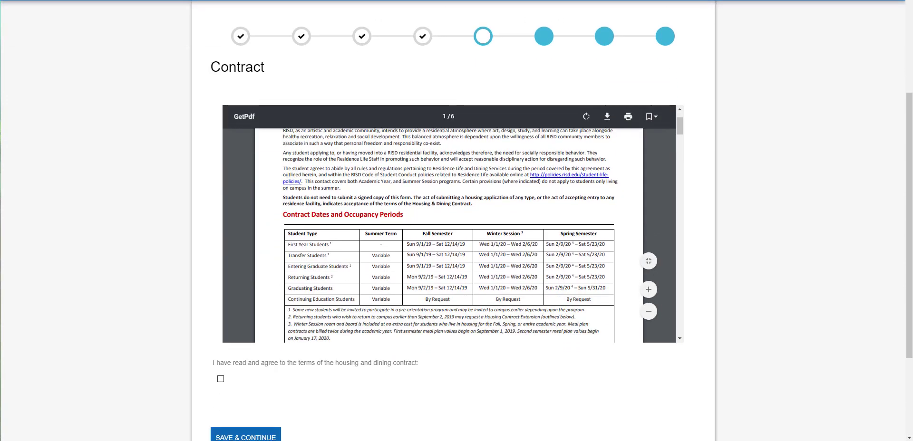
pyautogui.scroll(-2, 449, 223)
pyautogui.scroll(-1, 449, 236)
pyautogui.scroll(-1, 448, 235)
pyautogui.scroll(-1, 448, 236)
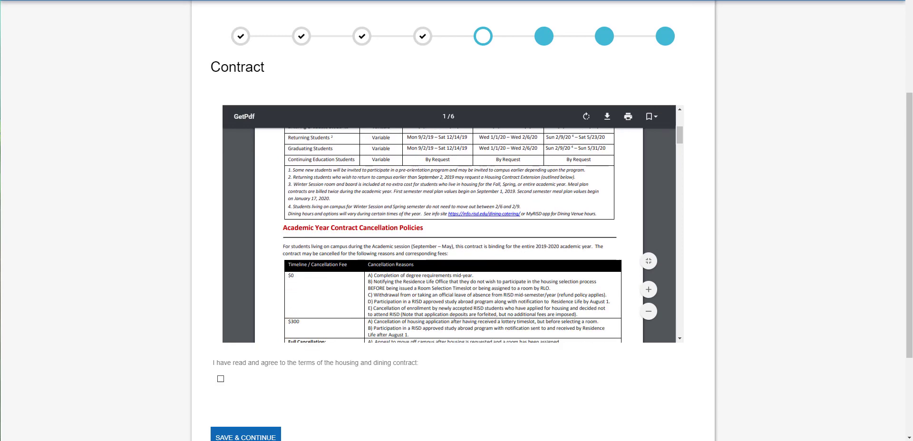
pyautogui.scroll(-1, 449, 236)
pyautogui.scroll(-1, 448, 235)
pyautogui.scroll(-1, 449, 236)
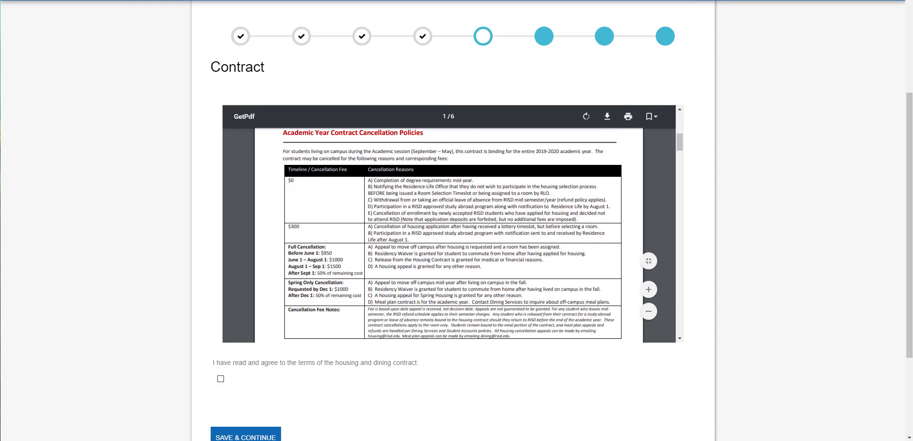
pyautogui.scroll(-2, 449, 235)
pyautogui.scroll(-2, 448, 235)
pyautogui.scroll(-2, 449, 235)
pyautogui.scroll(-2, 448, 235)
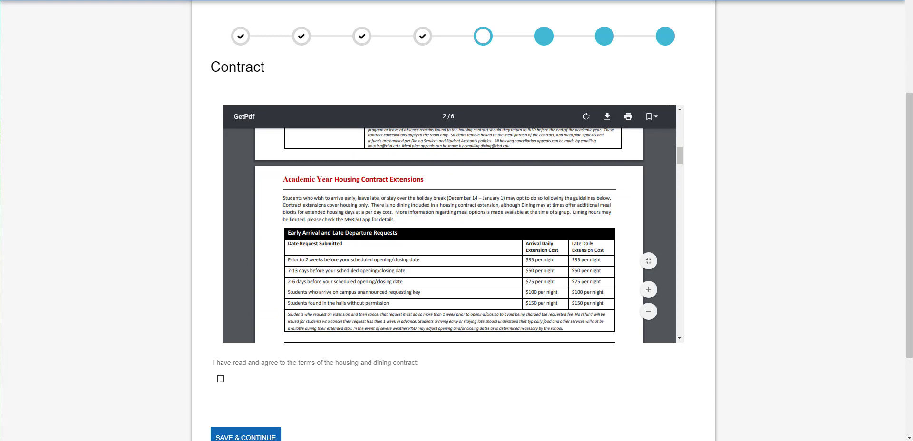
pyautogui.scroll(-2, 448, 235)
pyautogui.scroll(-2, 449, 235)
pyautogui.scroll(-2, 448, 236)
pyautogui.scroll(-2, 448, 235)
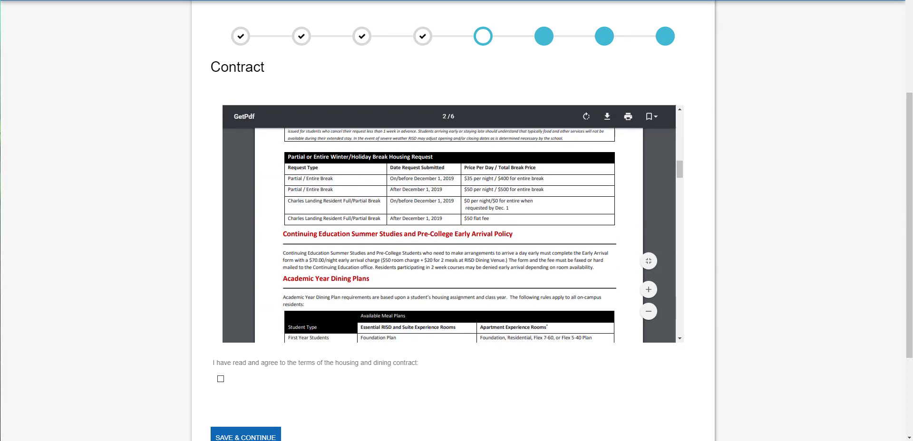
pyautogui.scroll(-2, 448, 236)
pyautogui.scroll(-2, 448, 235)
pyautogui.scroll(-2, 448, 236)
pyautogui.scroll(-2, 449, 235)
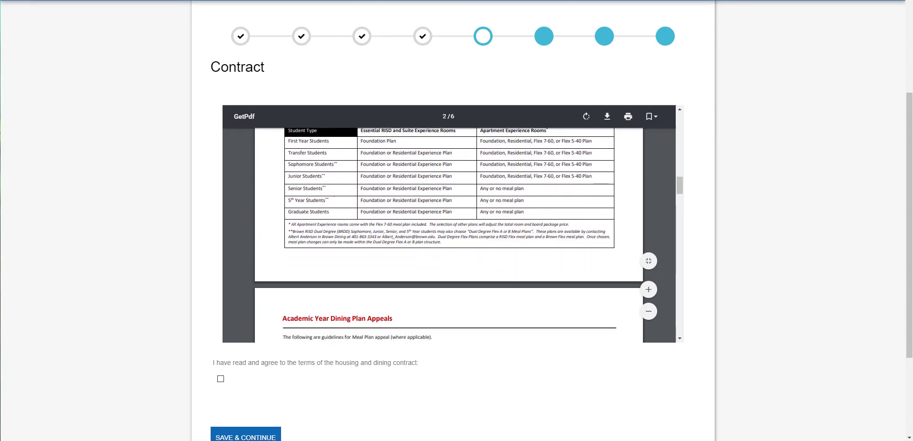
pyautogui.scroll(-2, 448, 236)
pyautogui.scroll(-2, 449, 236)
pyautogui.scroll(-2, 448, 236)
pyautogui.scroll(-2, 449, 236)
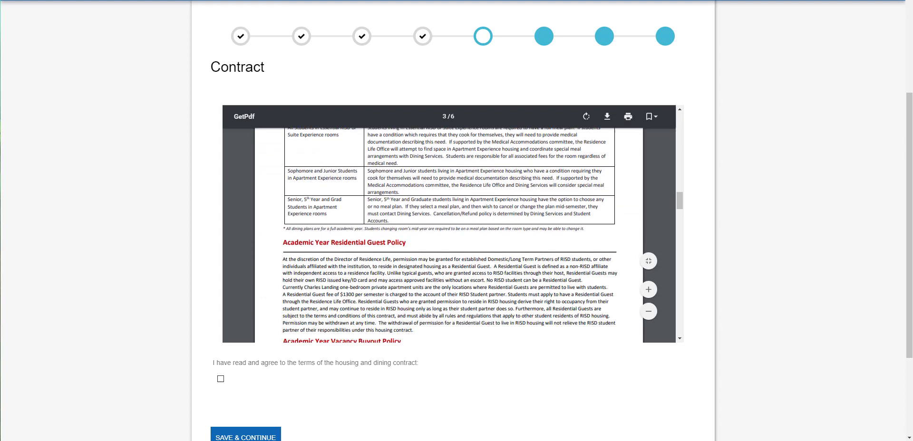
pyautogui.scroll(-2, 448, 235)
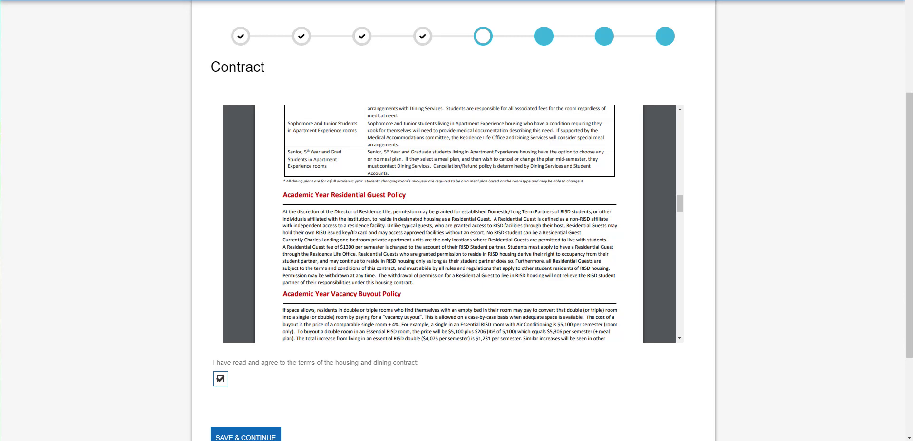
pyautogui.scroll(-1, 457, 220)
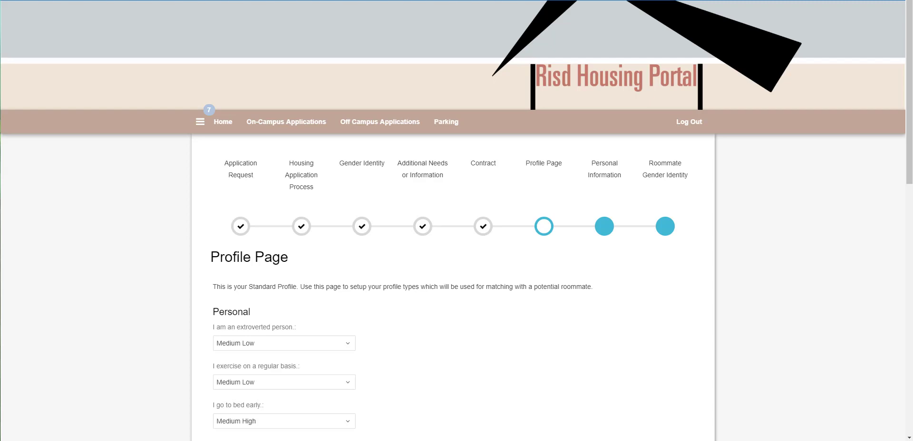
# Answer Always to 'I am an extroverted person' on the roommate profile.
pyautogui.scroll(-1, 456, 257)
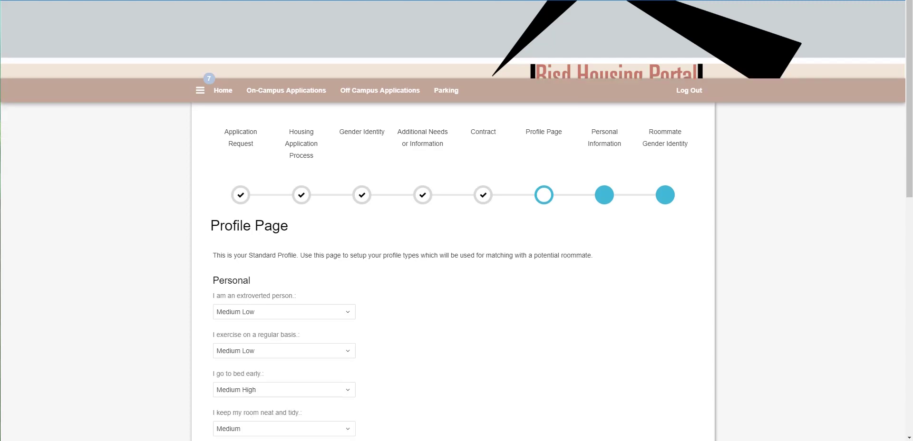
pyautogui.scroll(-1, 456, 256)
pyautogui.scroll(-1, 457, 258)
pyautogui.scroll(-1, 456, 257)
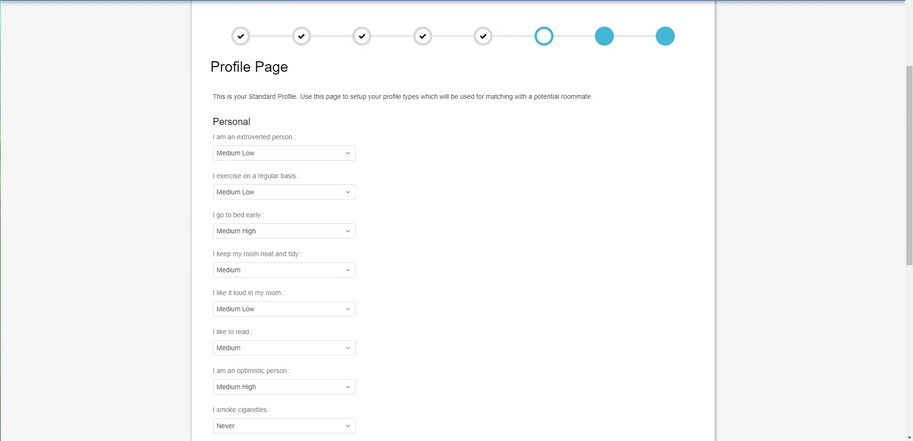
pyautogui.scroll(-1, 456, 237)
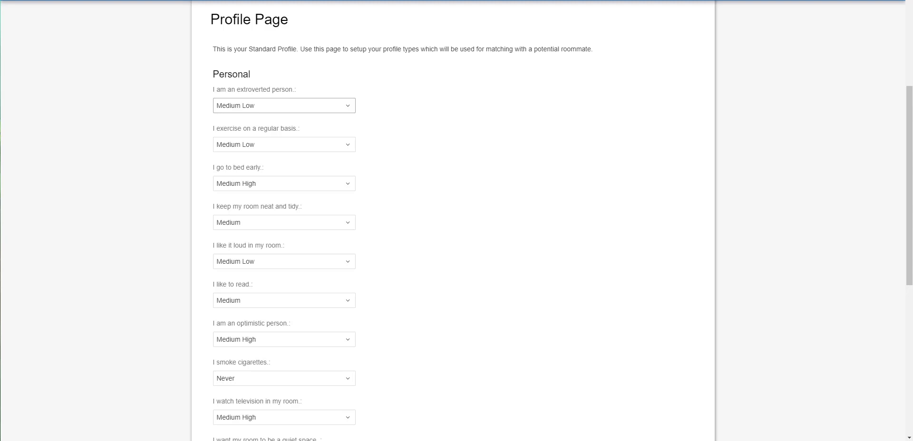
pyautogui.click(283, 106)
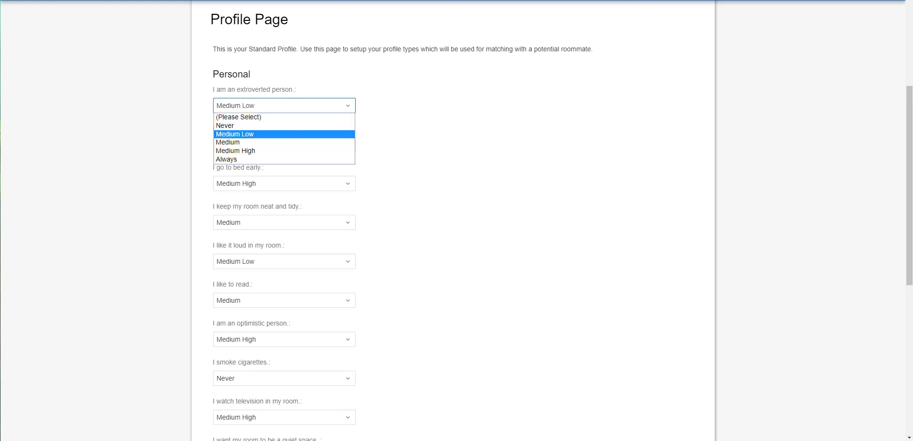
pyautogui.press('Up')
pyautogui.press('Up')
pyautogui.press('Down')
pyautogui.press('Down')
pyautogui.press('Down')
pyautogui.press('Down')
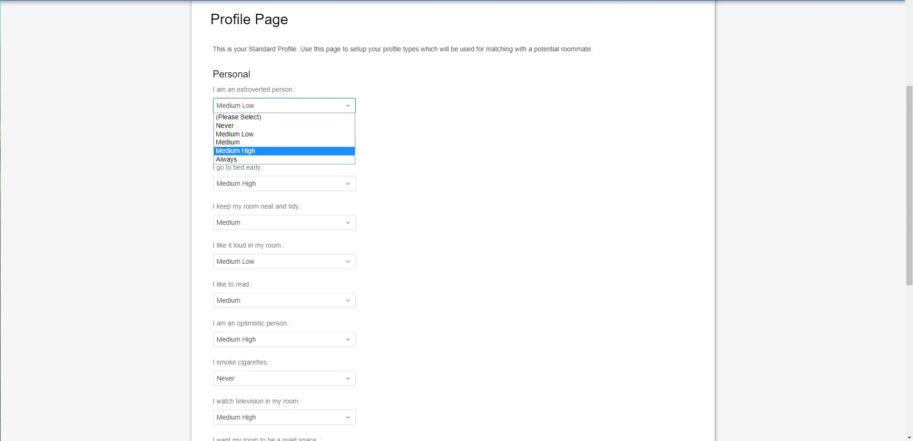
pyautogui.press('Down')
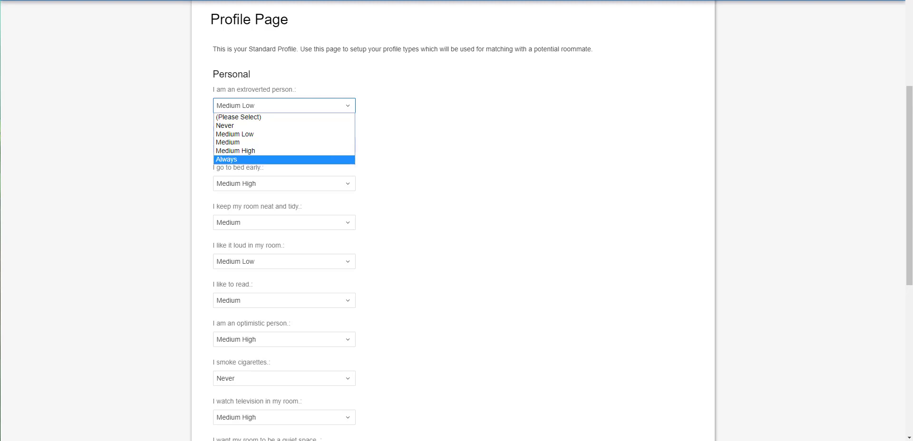
pyautogui.press('Return')
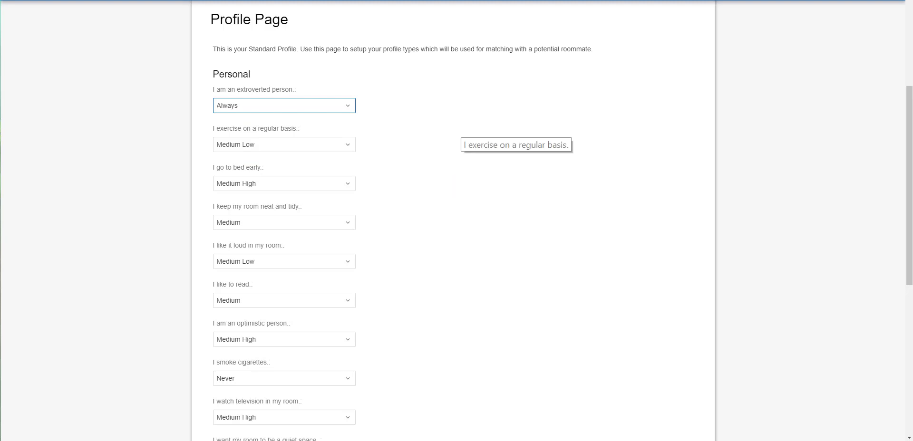
# Review the remaining roommate profile questions down to the bottom of the page.
pyautogui.scroll(-1, 457, 140)
pyautogui.scroll(-1, 457, 140)
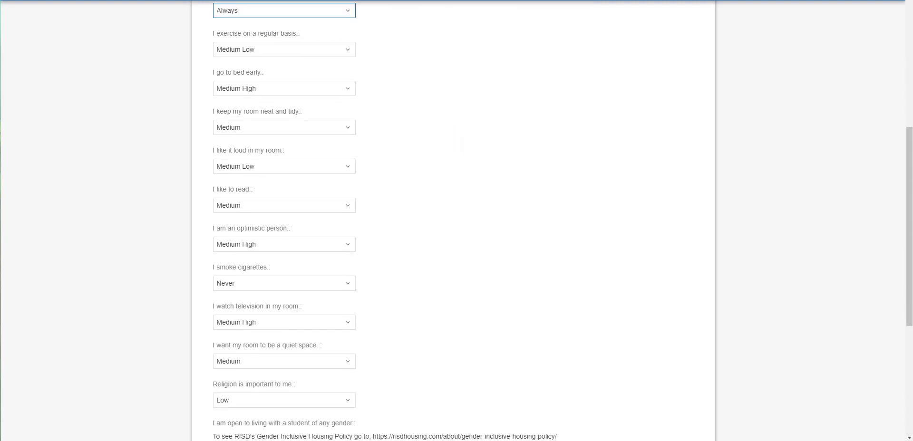
pyautogui.scroll(-1, 456, 141)
pyautogui.scroll(-1, 456, 140)
pyautogui.scroll(-1, 457, 140)
pyautogui.scroll(-1, 457, 141)
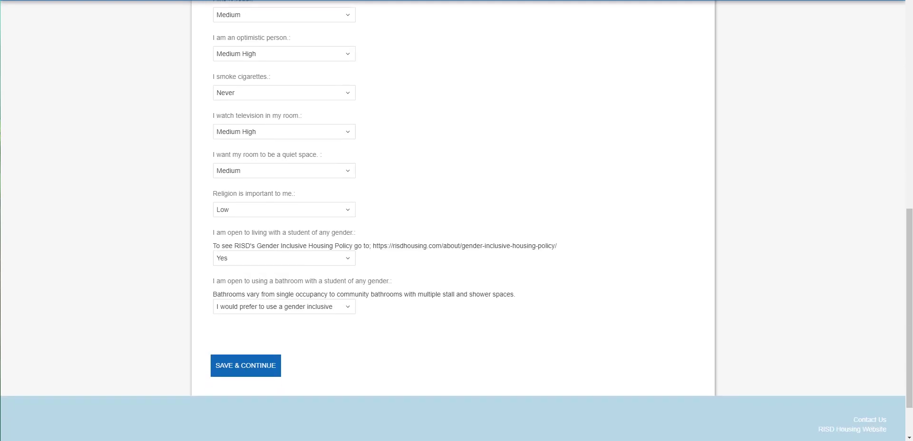
pyautogui.scroll(-1, 456, 140)
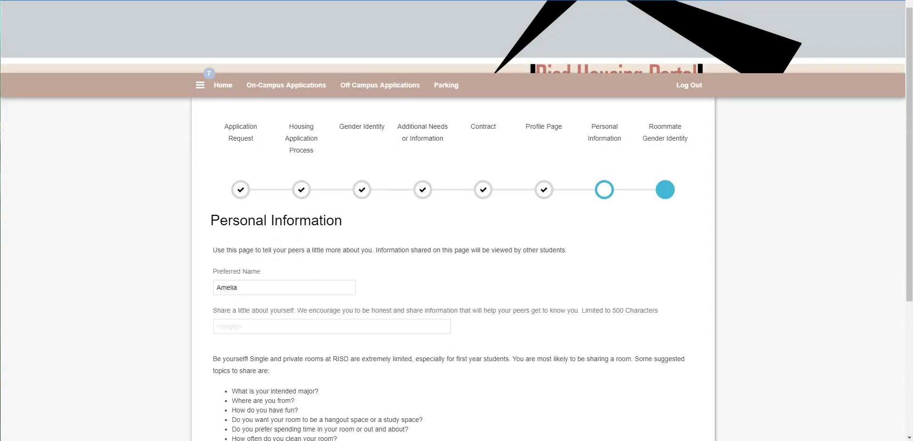
# Enter 'Aviation is life' in the 'Share a little about yourself' box.
pyautogui.scroll(-2, 456, 220)
pyautogui.scroll(-2, 456, 220)
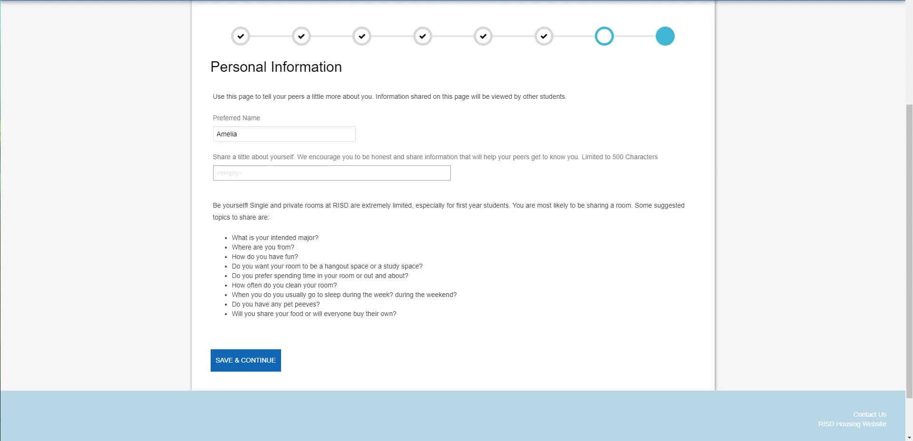
pyautogui.press('Tab')
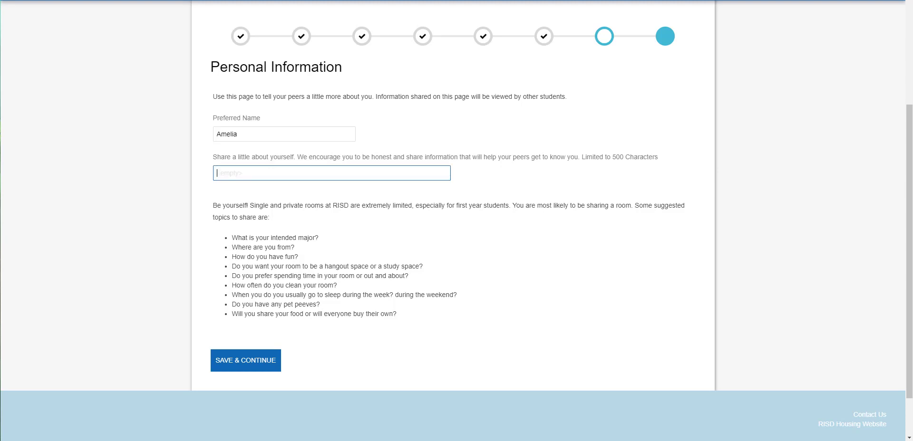
pyautogui.write('Aviat')
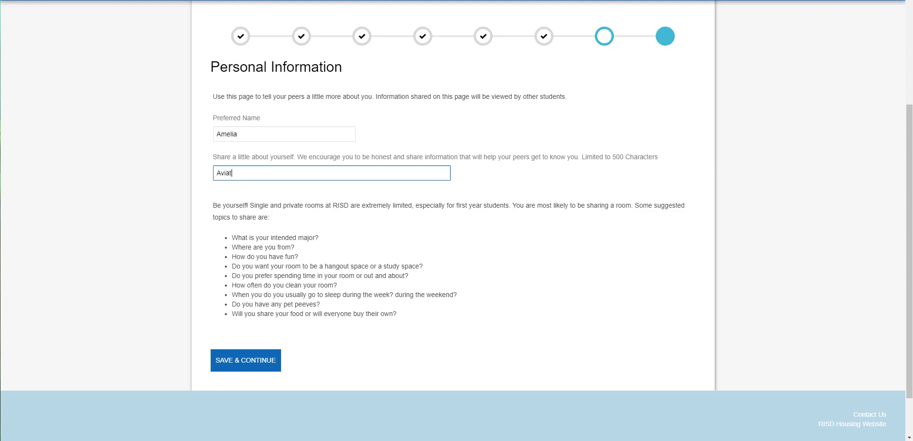
pyautogui.write('ion is life!')
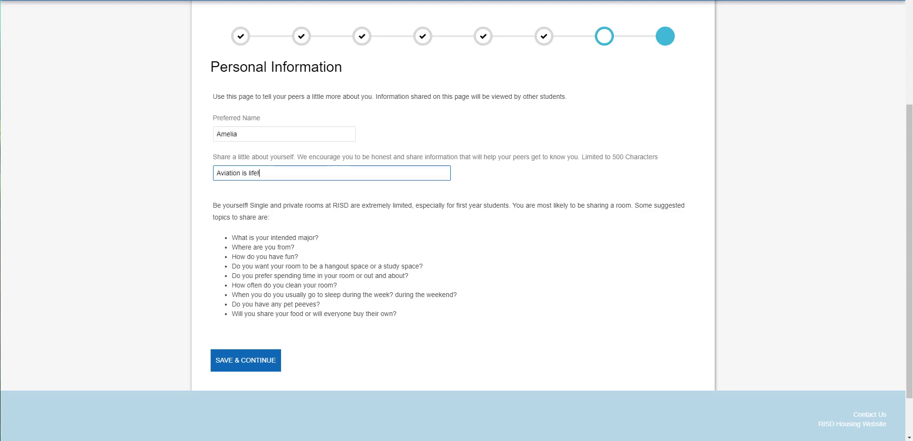